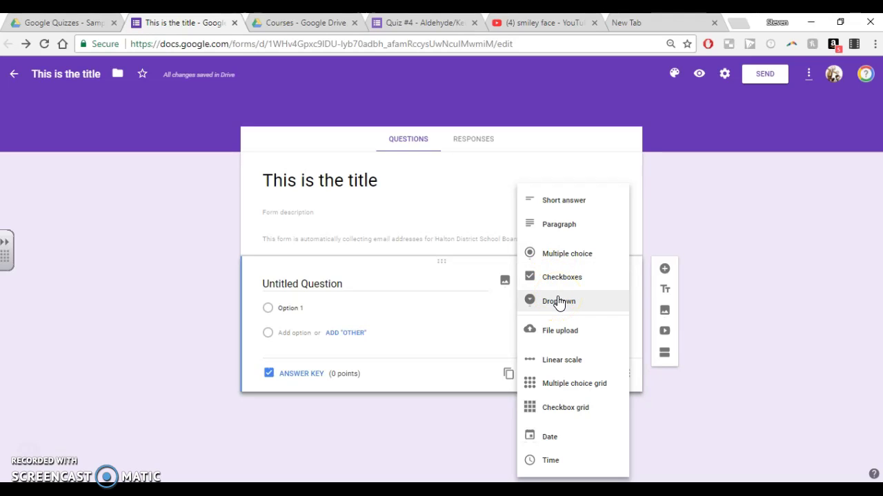
- Write the multiple choice question "What day is this?" with the days Monday to Sunday as its answer options
click(557, 255)
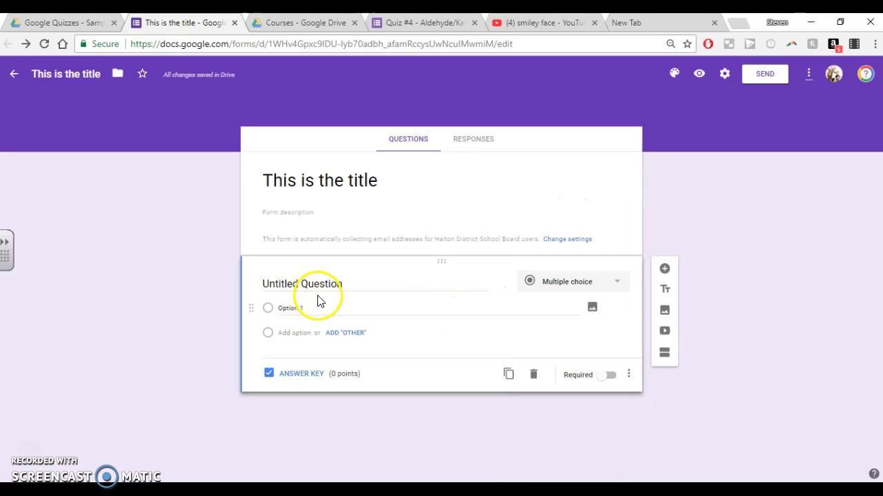
text(What day)
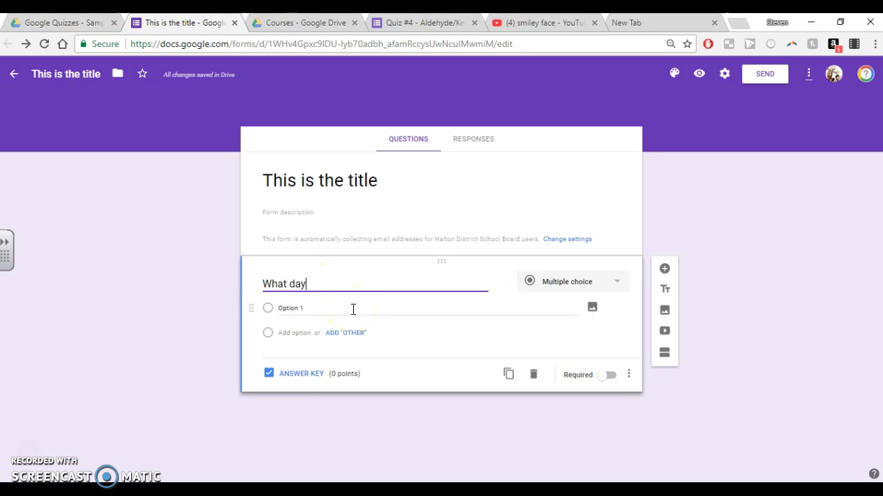
click(353, 309)
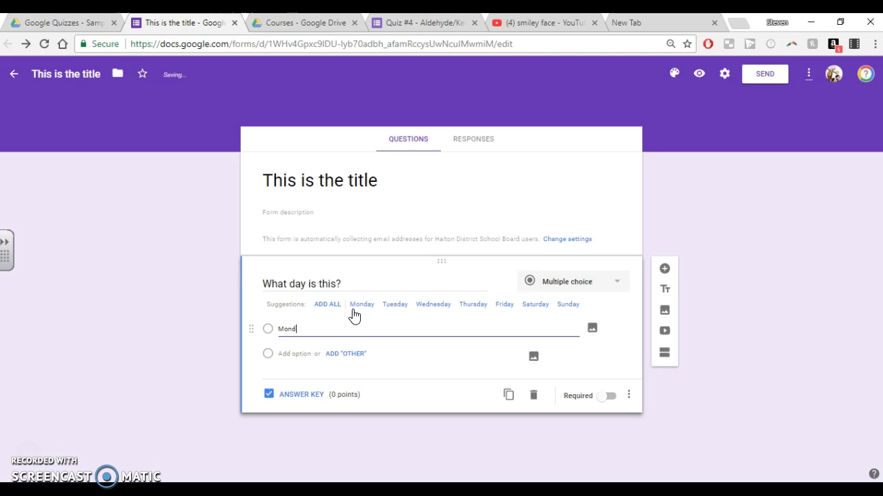
click(366, 308)
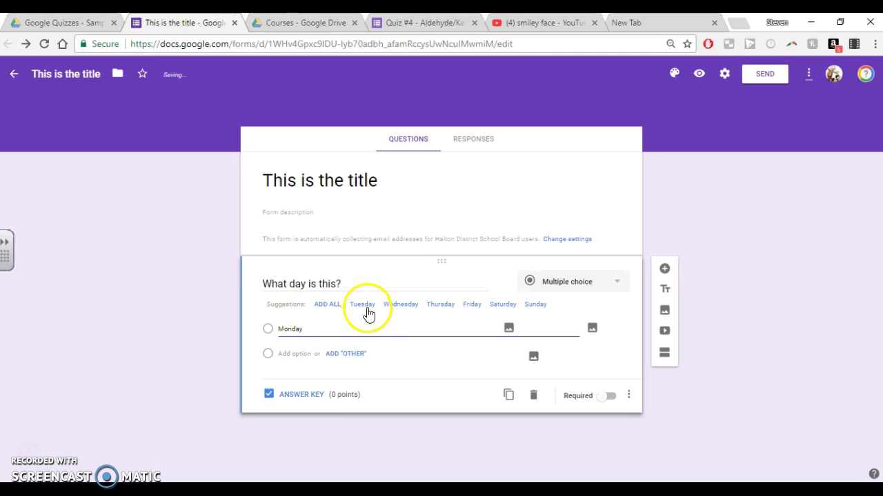
click(365, 308)
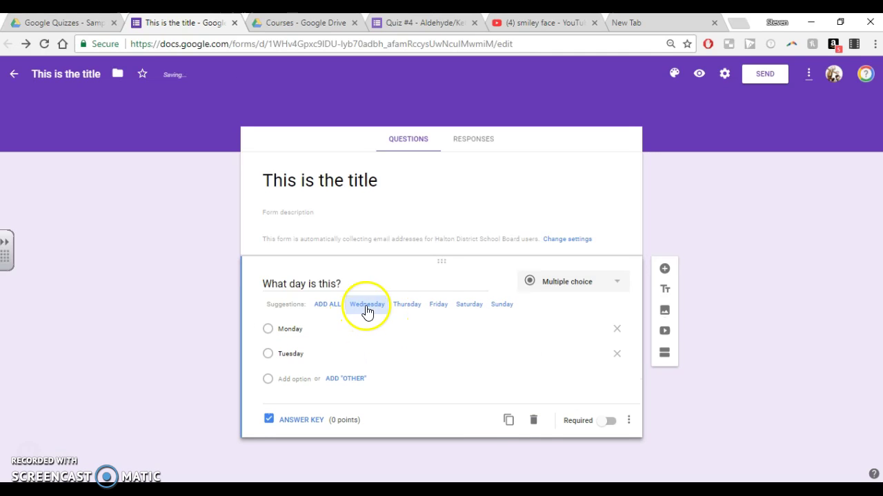
click(369, 309)
click(322, 305)
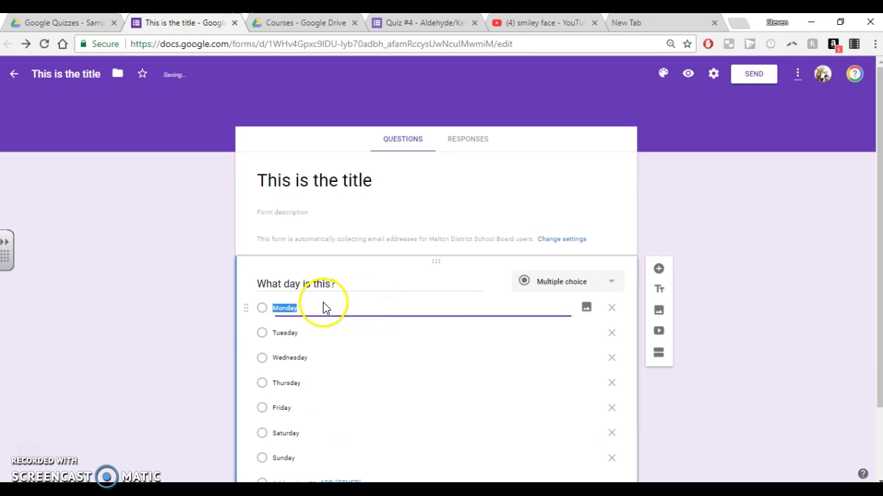
scroll(345, 304, down, 2)
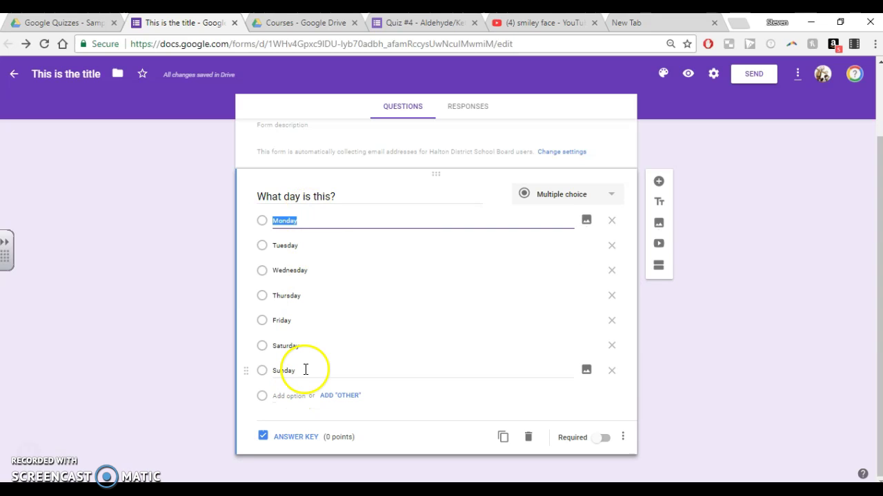
- Try the Dropdown and Multiple choice types on the day question, and set its type to Checkboxes
click(558, 196)
click(553, 226)
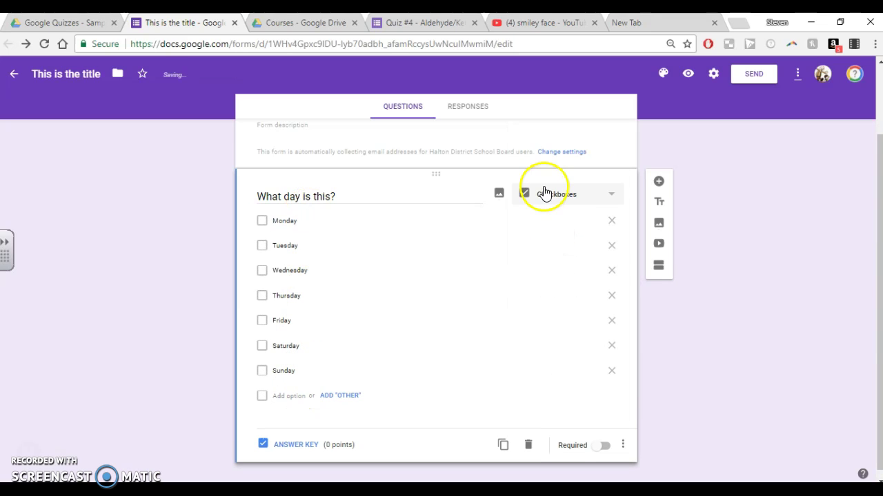
click(542, 193)
click(543, 218)
click(542, 195)
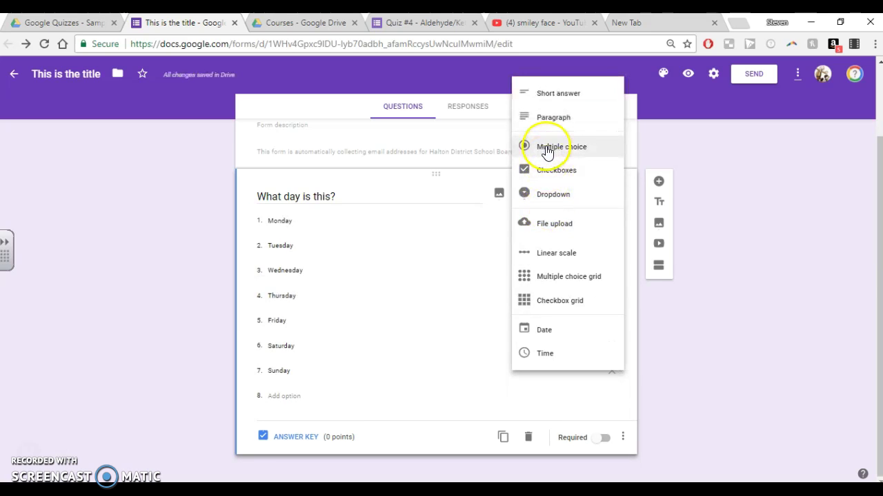
click(547, 151)
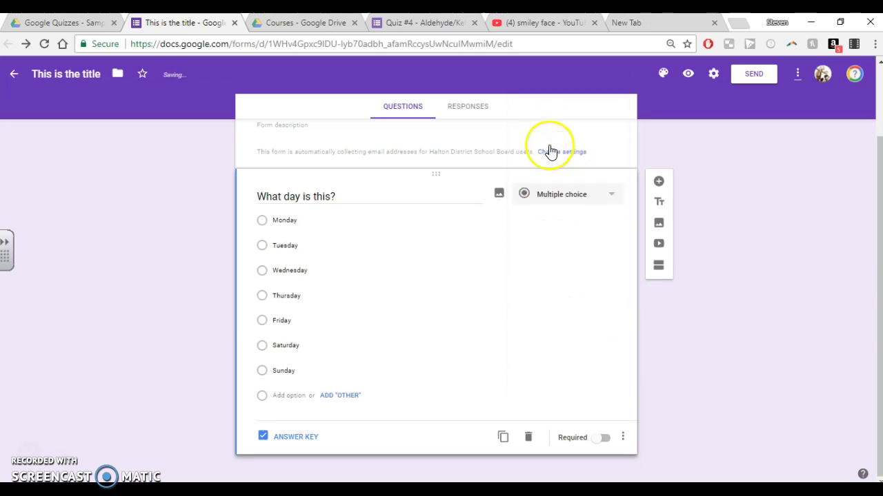
click(557, 200)
click(564, 227)
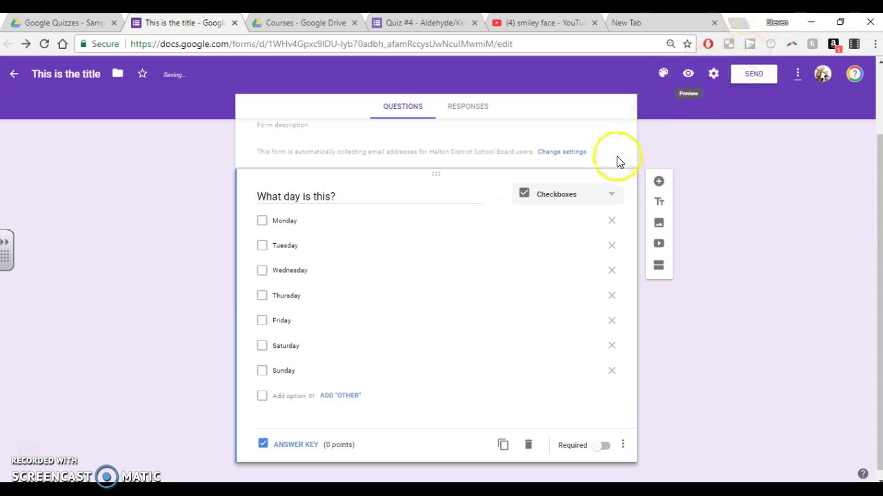
- Submit a test response from the form preview with Monday, Thursday and Saturday selected, and check the response summary
click(689, 74)
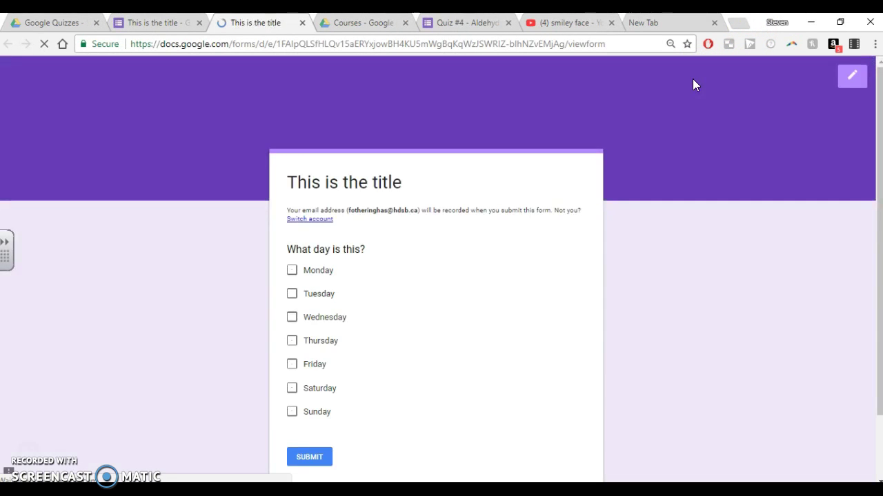
click(292, 272)
click(292, 341)
click(293, 388)
click(328, 456)
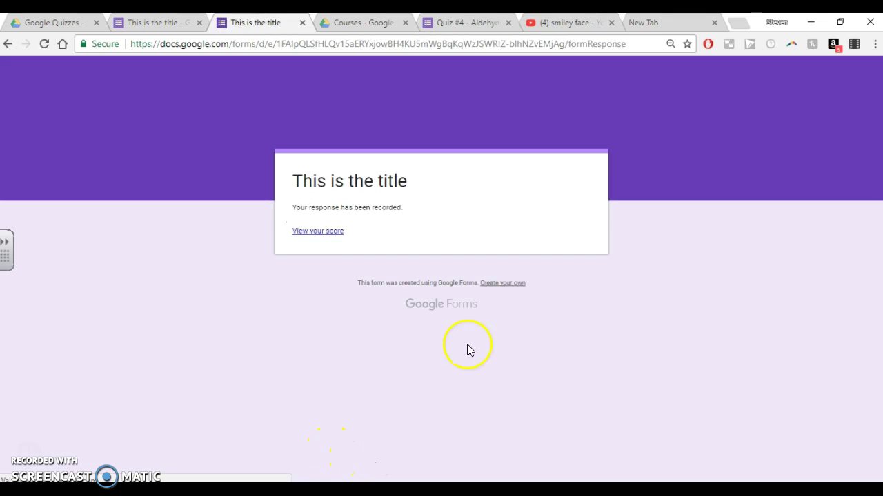
click(302, 22)
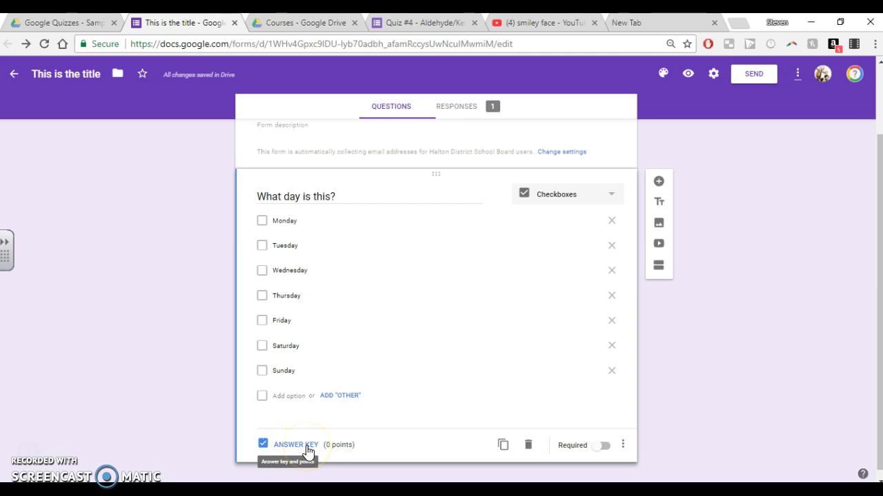
click(452, 107)
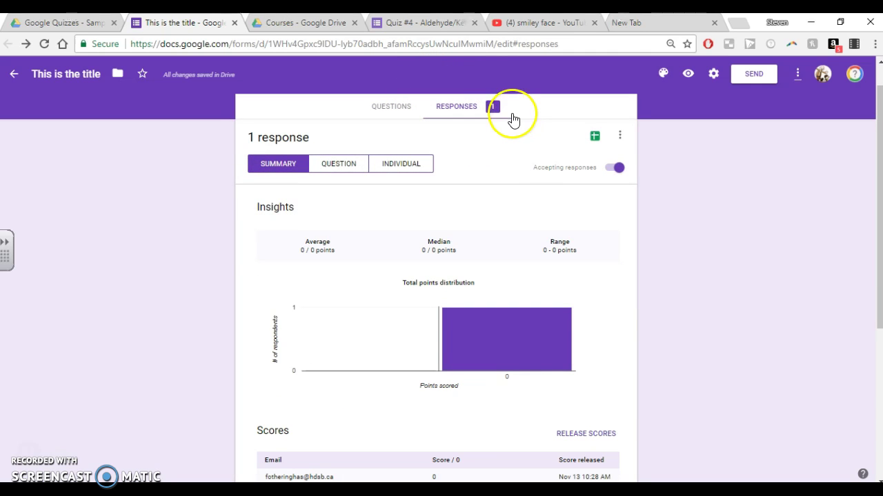
click(391, 109)
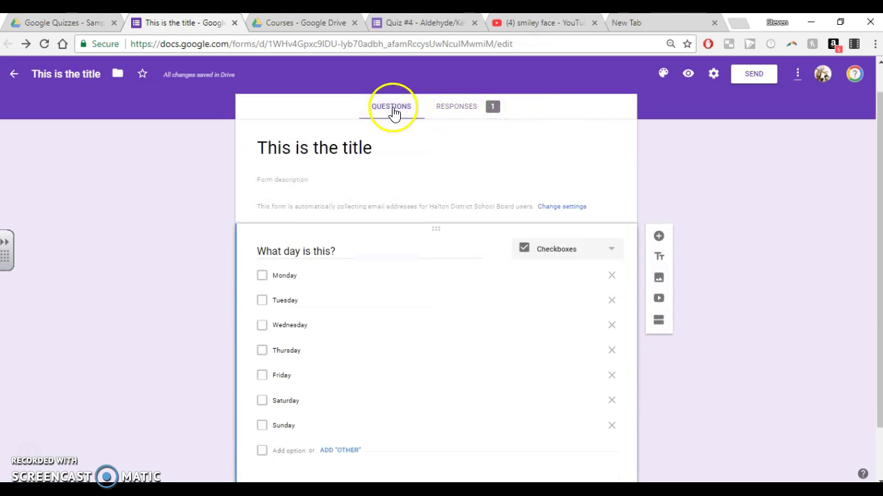
- Set the day question's answer key to 1 point with Monday, Wednesday and Friday as the correct answers
scroll(400, 439, down, 1)
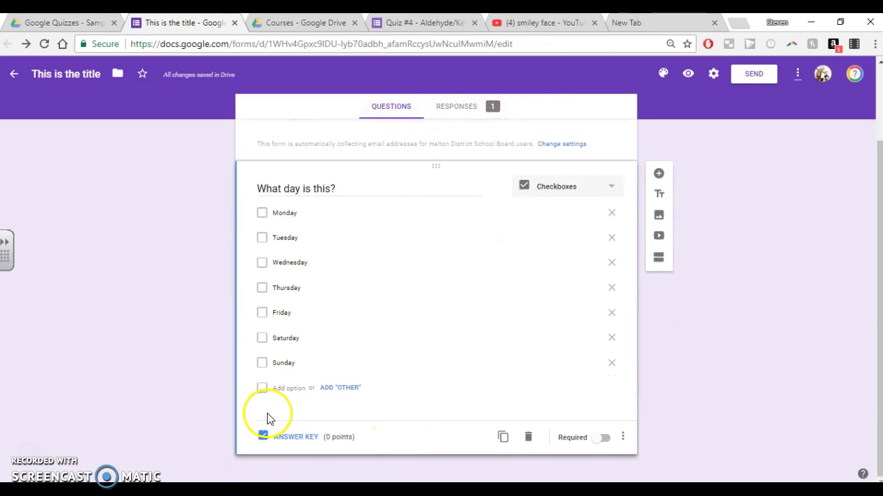
click(295, 442)
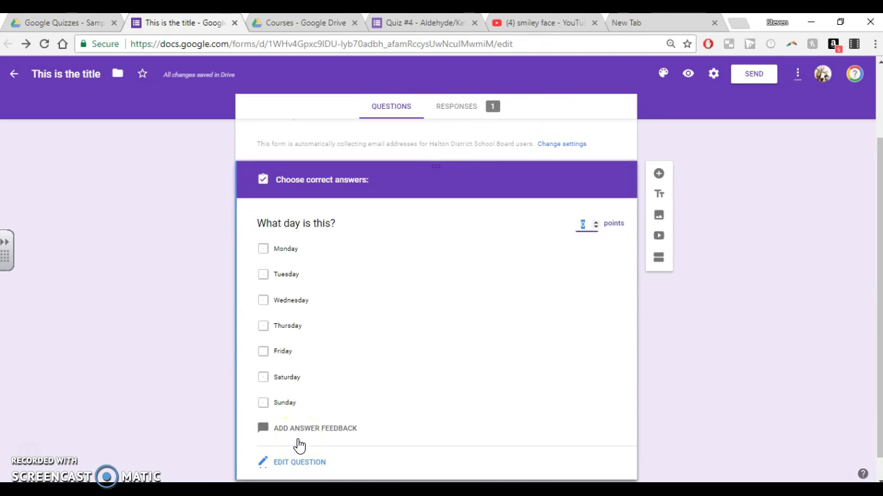
click(597, 221)
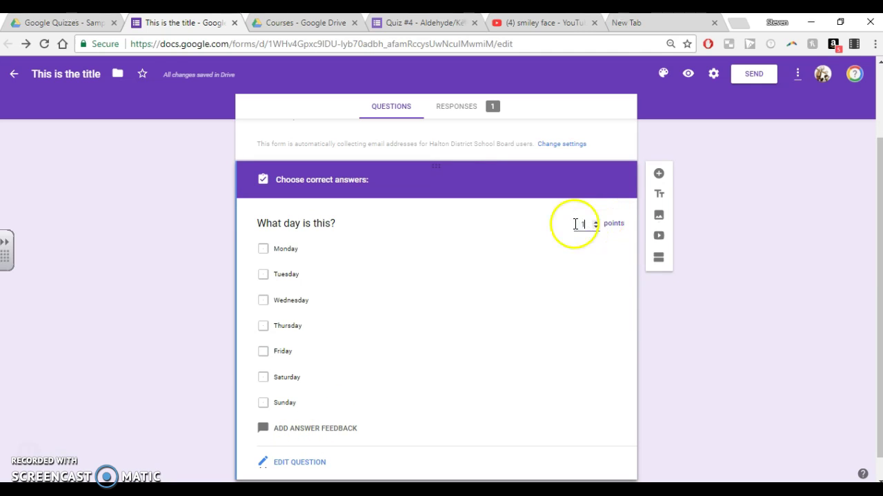
click(289, 251)
click(301, 358)
click(279, 300)
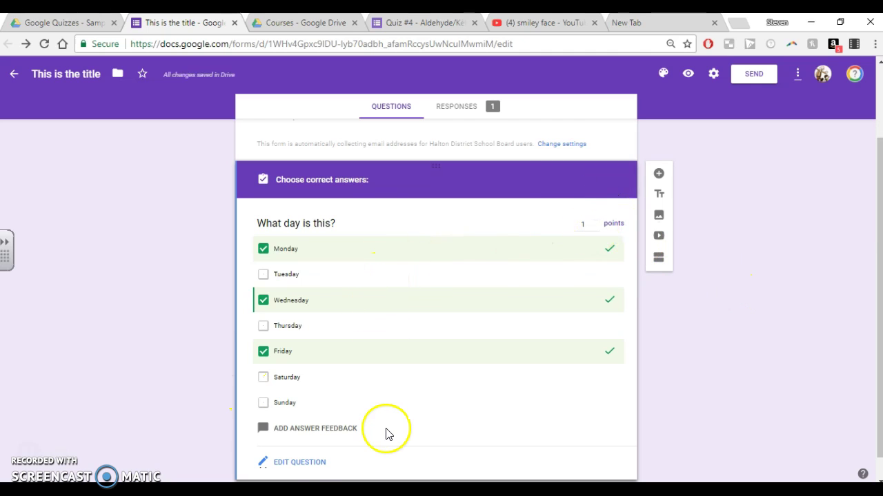
click(297, 465)
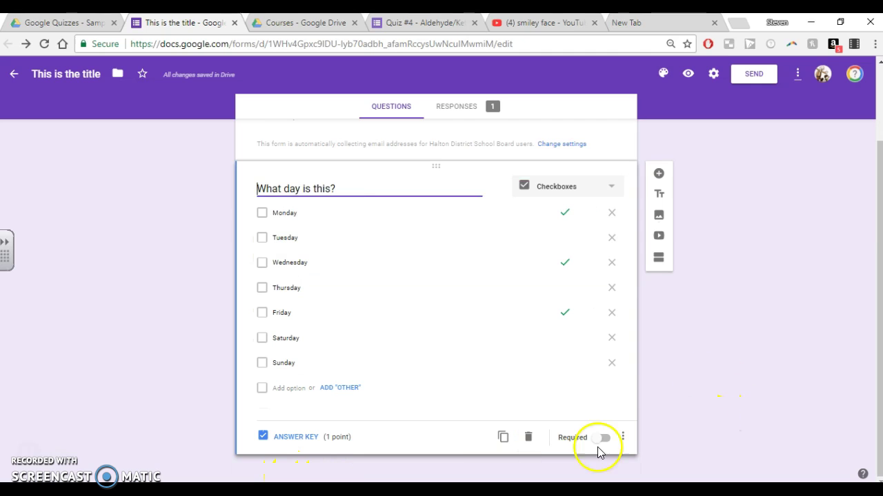
- Turn on shuffled option order for the day question and check the order in the form preview
click(623, 437)
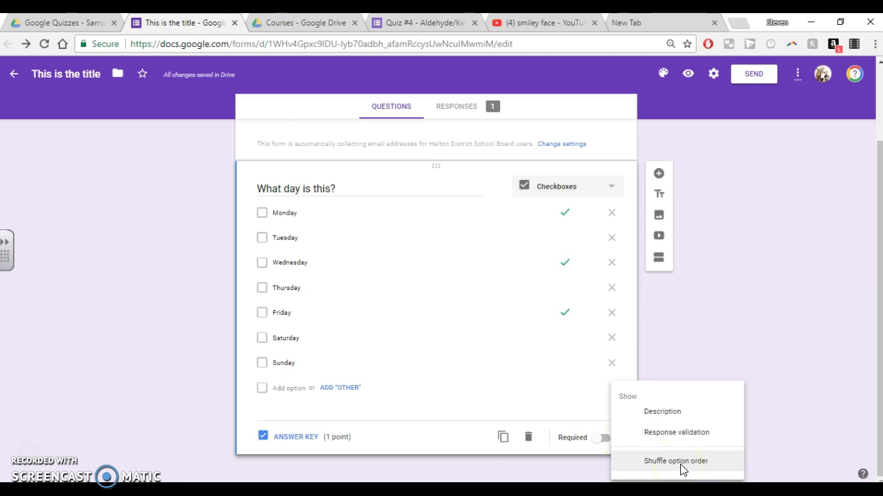
click(680, 463)
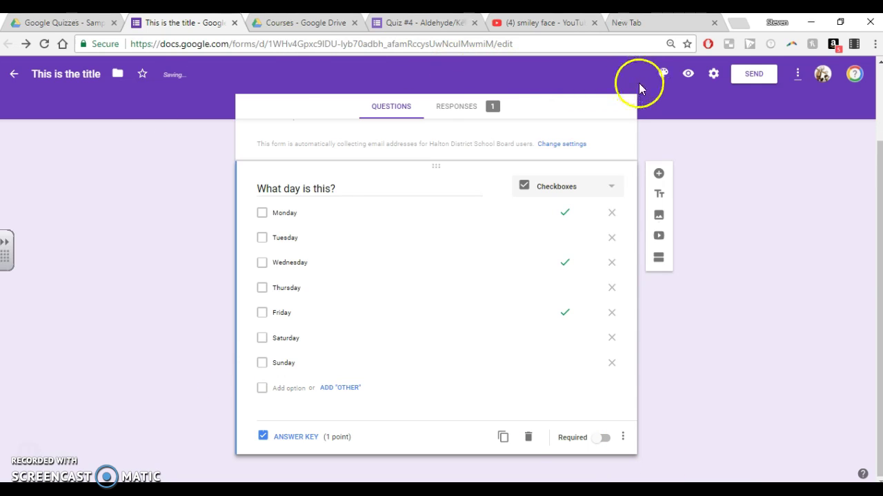
click(688, 73)
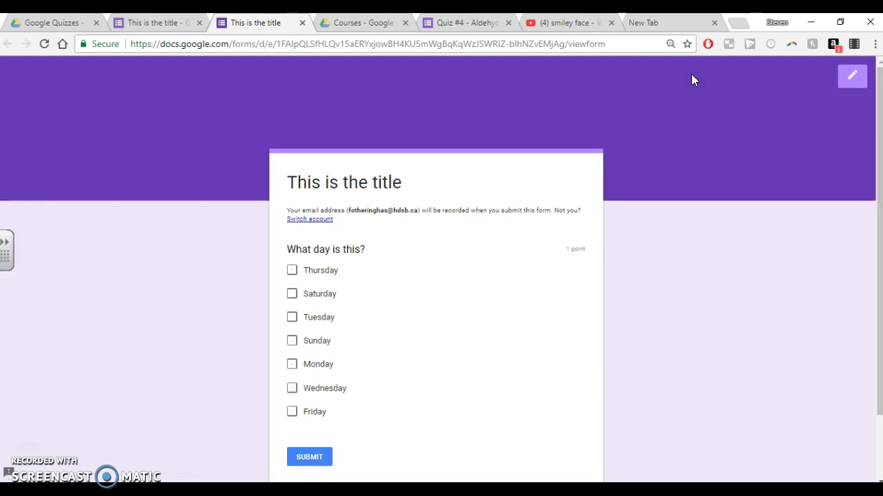
click(302, 22)
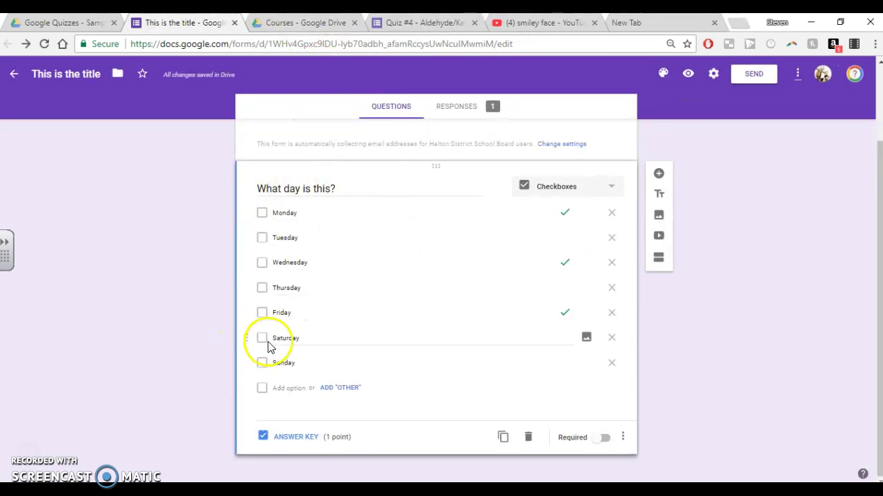
- Prefix the first two answer options with letters, making them "a) Monday" and "b) Tuesday"
click(274, 216)
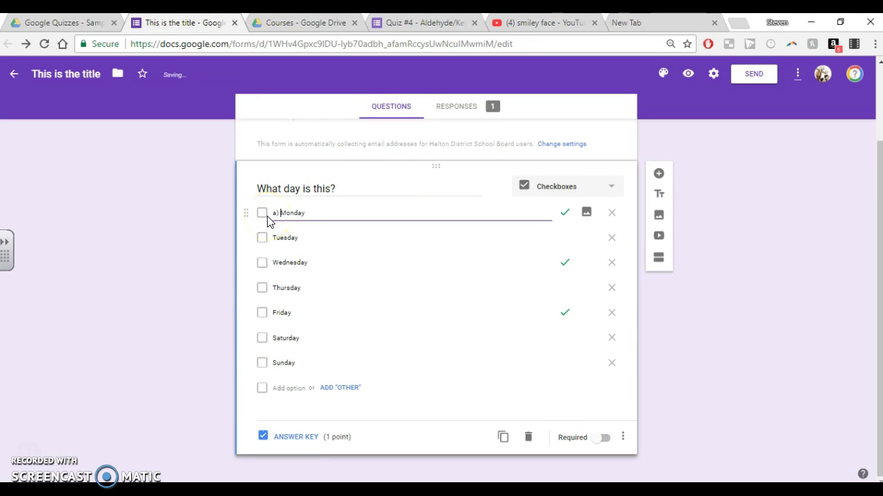
double_click(275, 240)
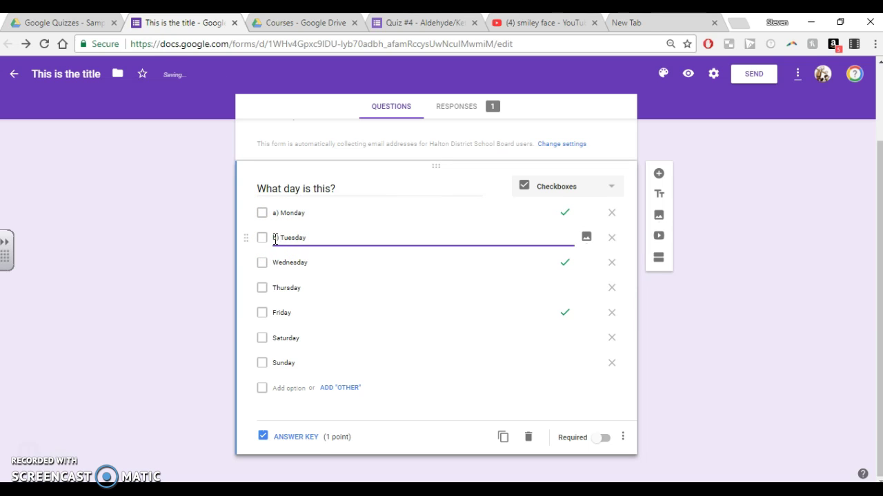
text(b))
- Change the day question's type to Dropdown, and submit a test response from the preview with "a) Monday" chosen
click(598, 189)
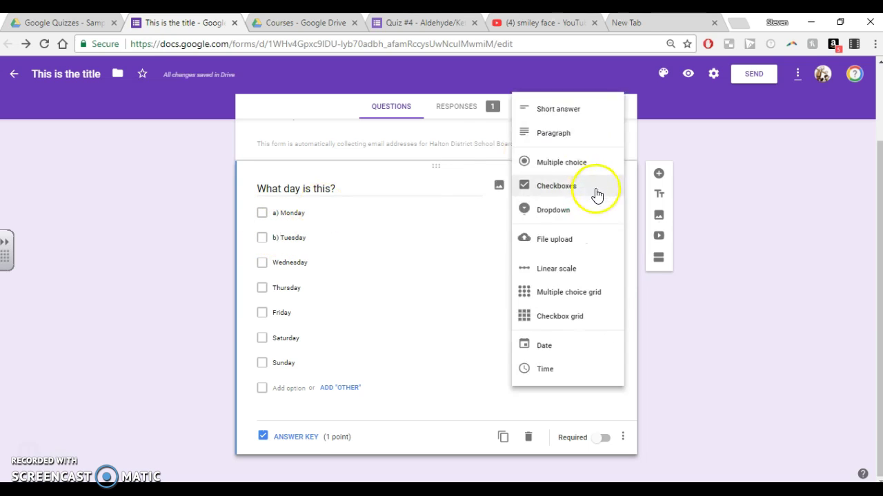
click(577, 219)
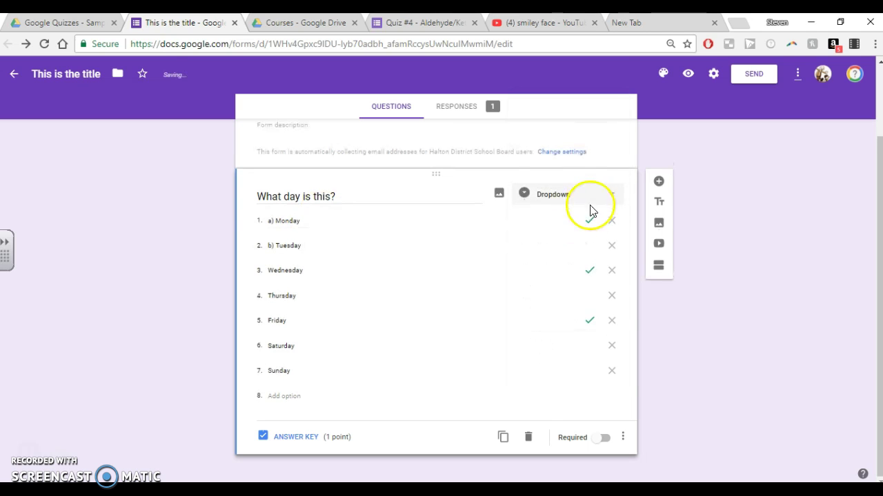
click(687, 73)
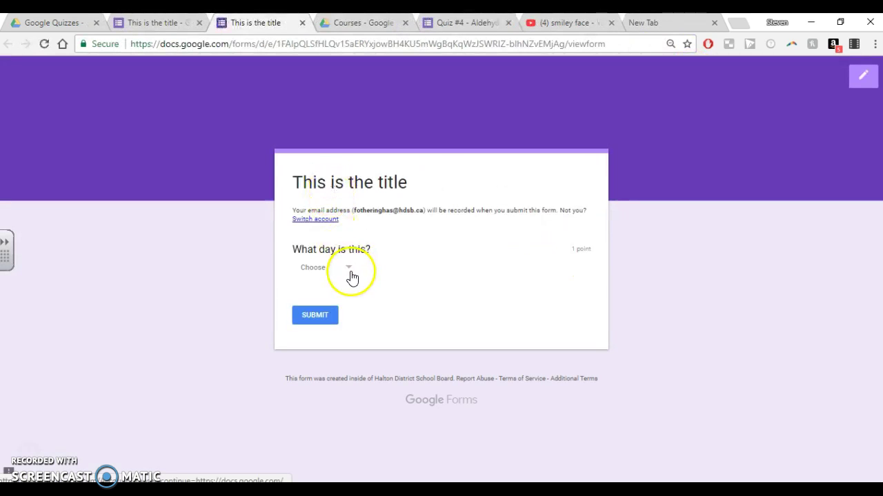
click(351, 275)
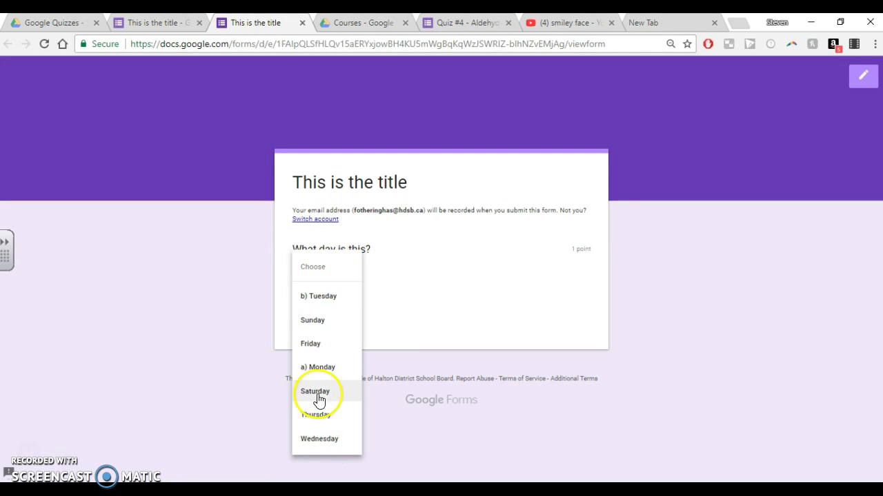
click(319, 367)
click(314, 315)
click(158, 23)
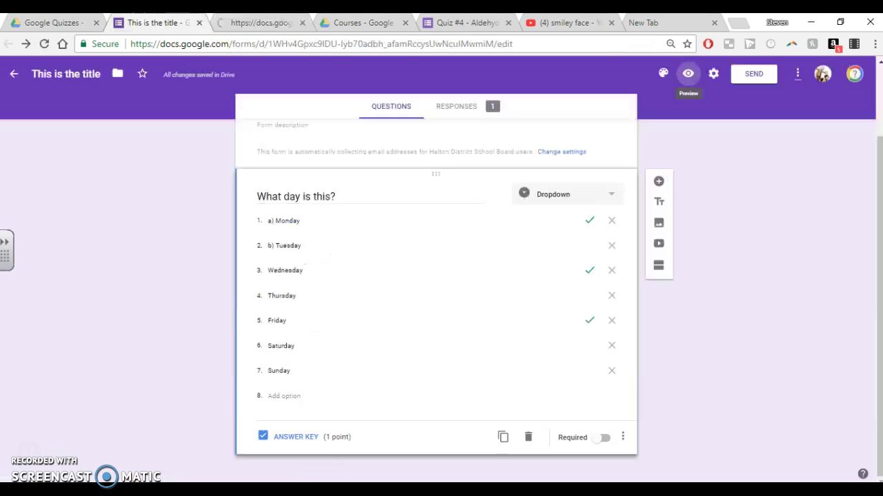
- Add a new question below the day question and set its type to Short answer
click(658, 181)
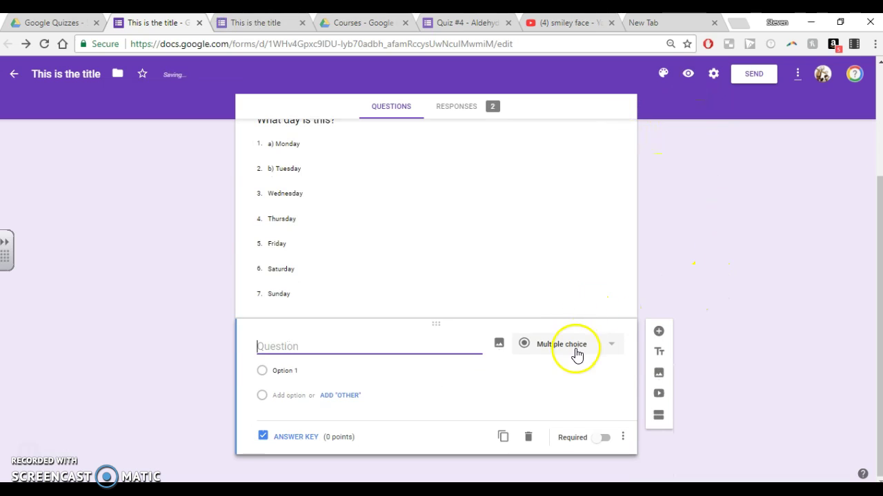
click(576, 348)
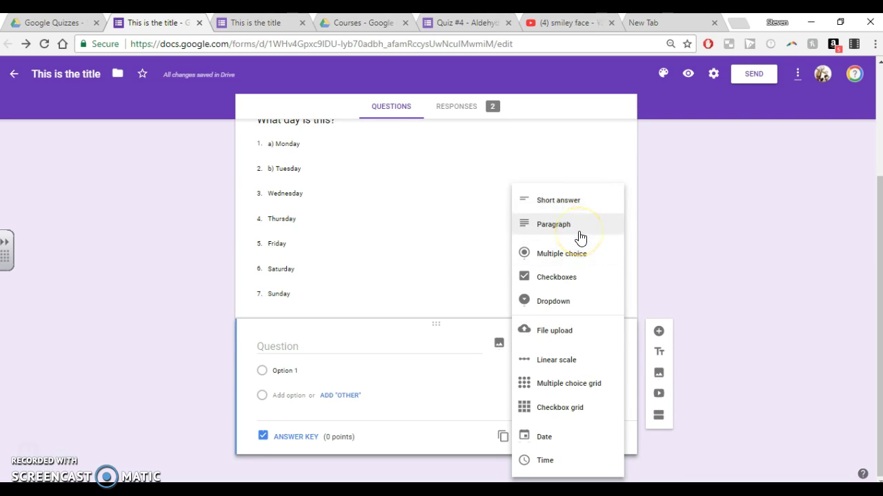
click(566, 198)
click(314, 365)
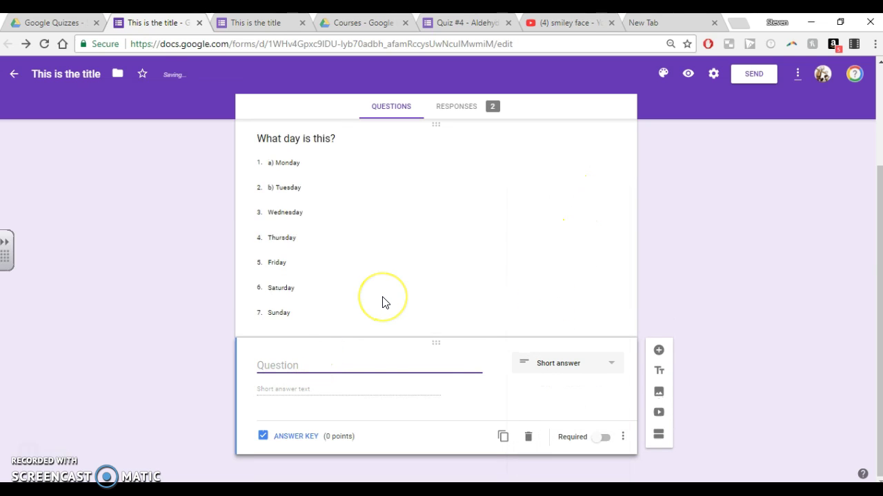
- Enter "What is 2+2?" as the text of the new short answer question
text(Wha)
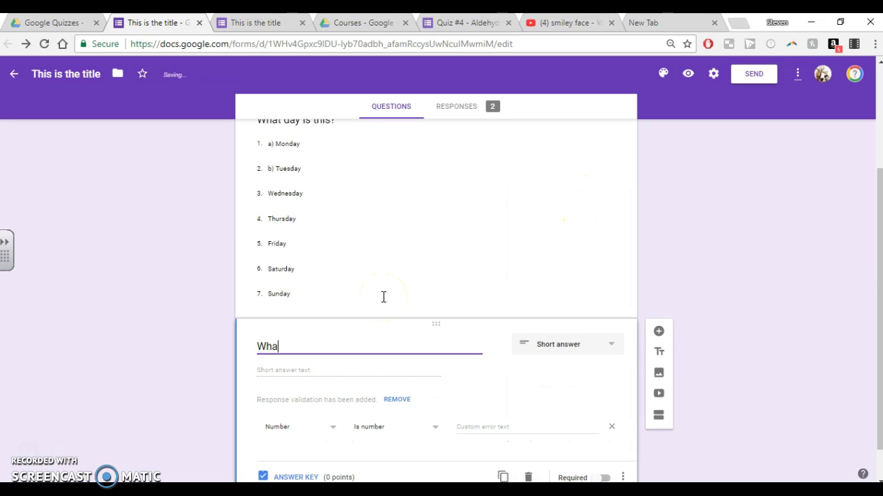
text(t is 2+2?)
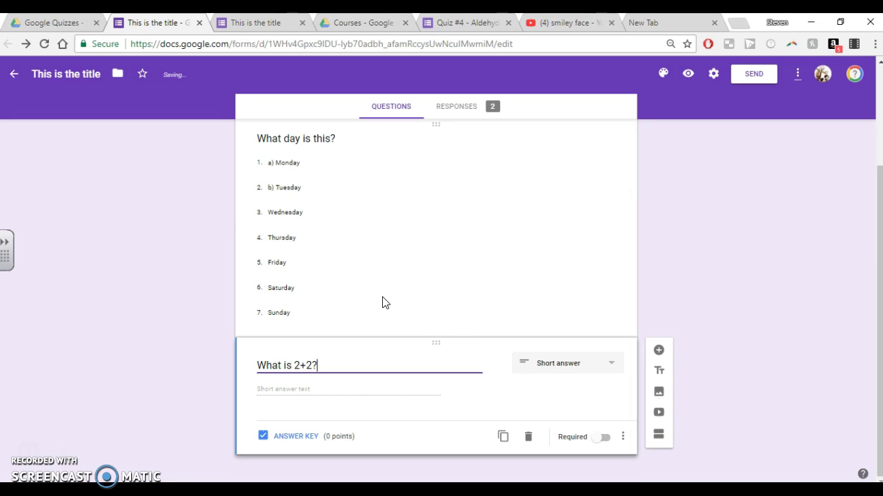
click(354, 347)
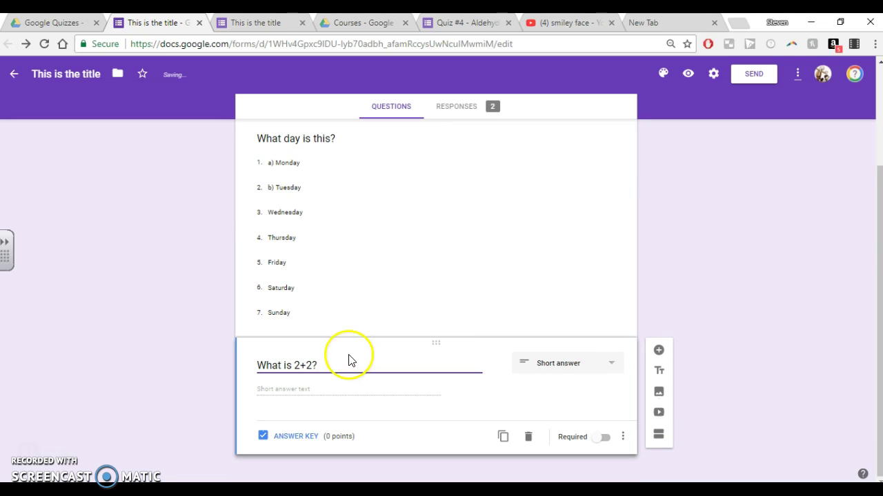
click(586, 339)
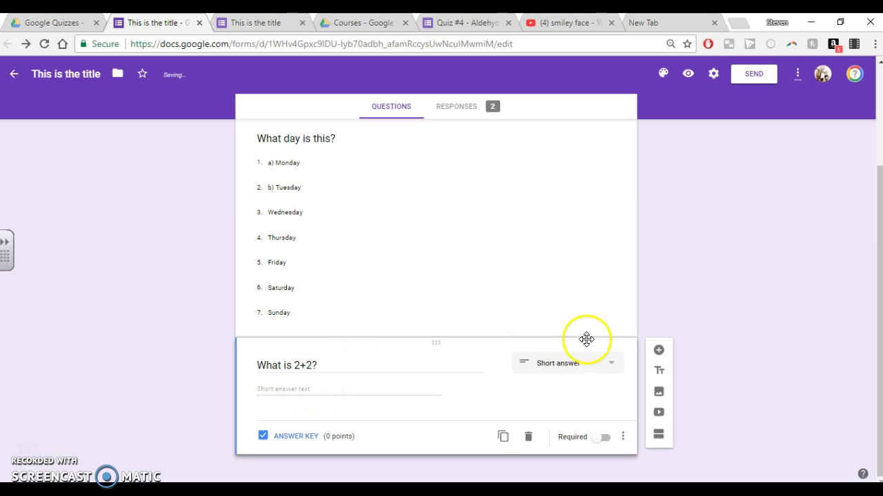
- In the answer key of the 2+2 question, set the value to 1 point and add 4 as a correct answer
click(283, 437)
click(601, 383)
click(596, 379)
click(331, 404)
text(4)
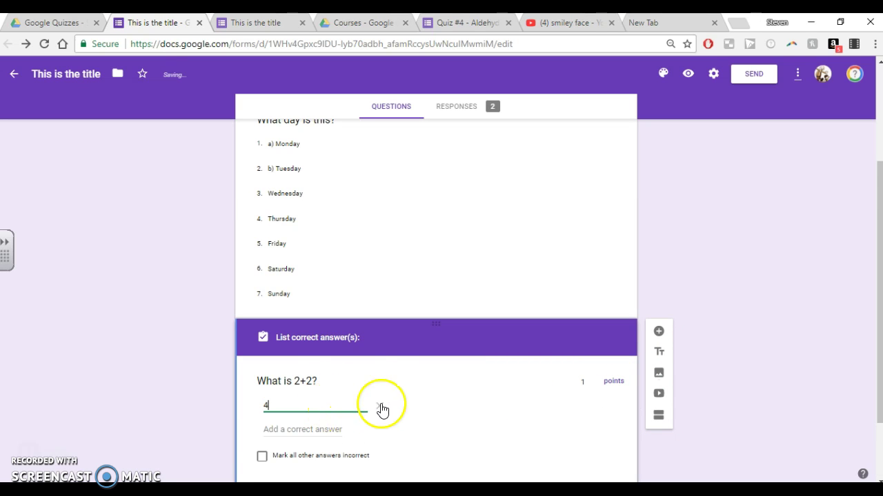
- Add "4.0" and "4 .0" as further correct answers for the 2+2 question
scroll(366, 403, down, 1)
click(314, 340)
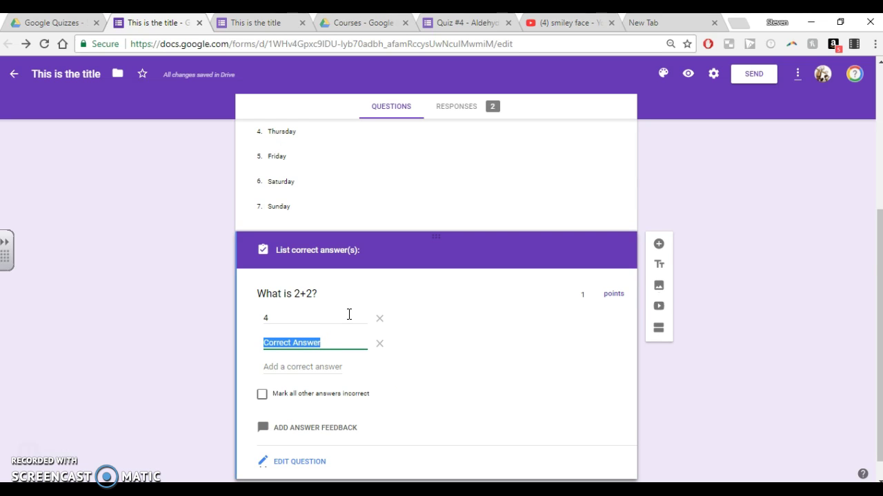
text(4.)
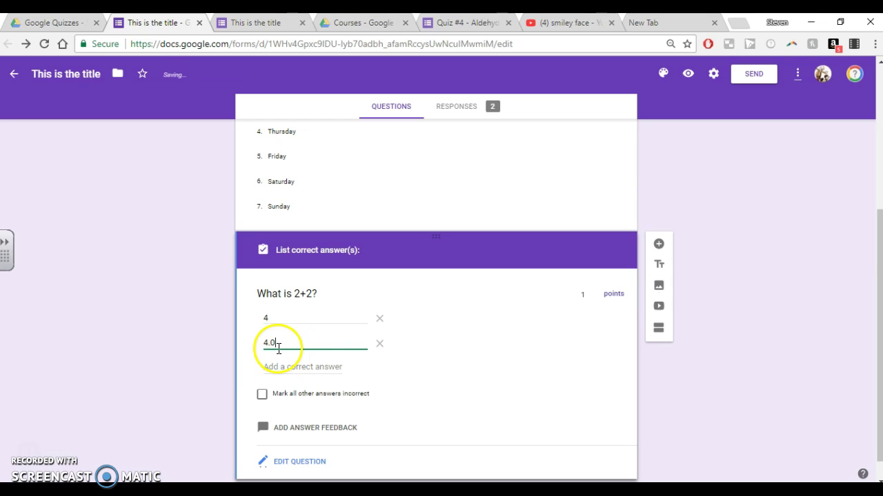
click(277, 365)
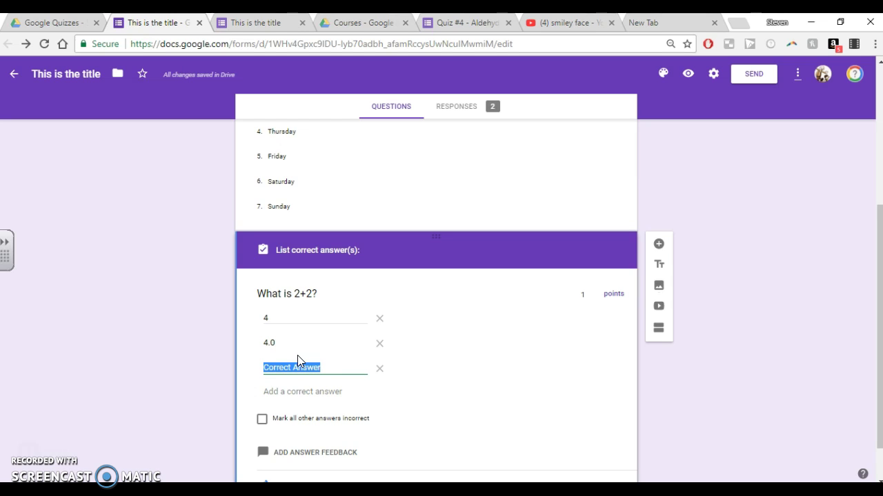
text(4 .0)
- Mark all other answers to the 2+2 question as incorrect and return to editing the question
click(263, 420)
scroll(407, 394, down, 1)
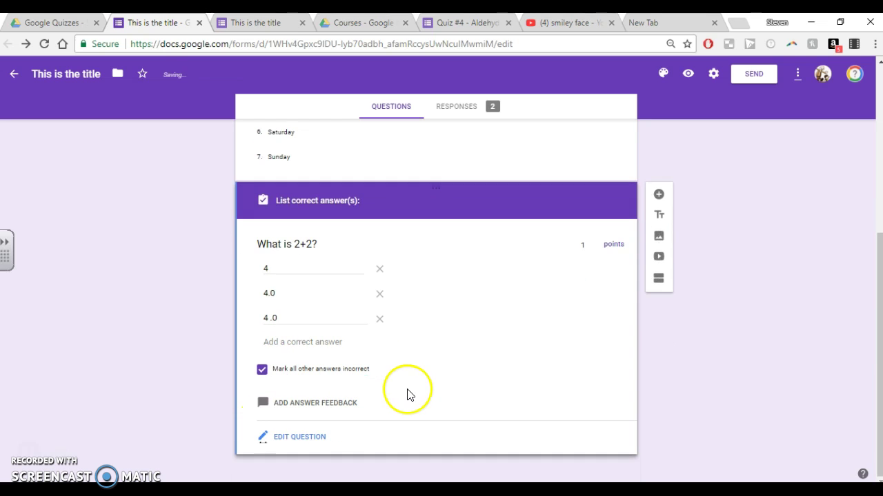
click(307, 443)
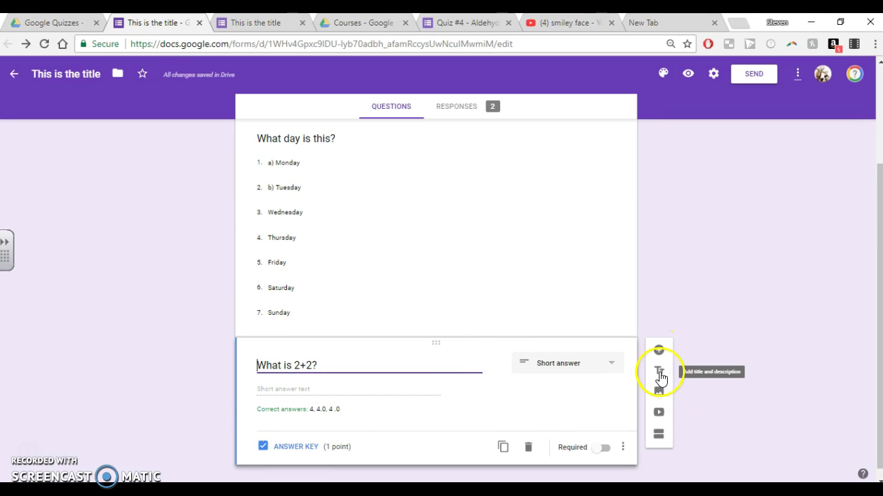
click(659, 378)
text(H)
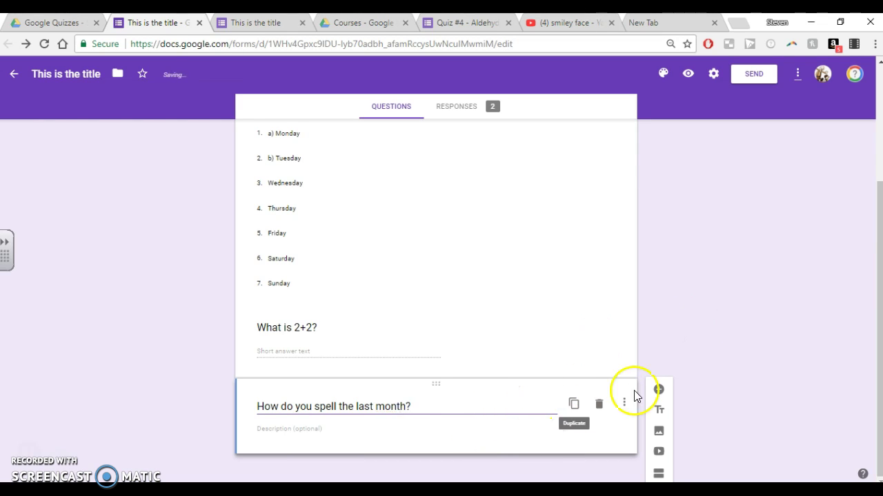
click(599, 407)
- Add a Short answer question below the 2+2 question with the text "What is the last month?"
click(660, 340)
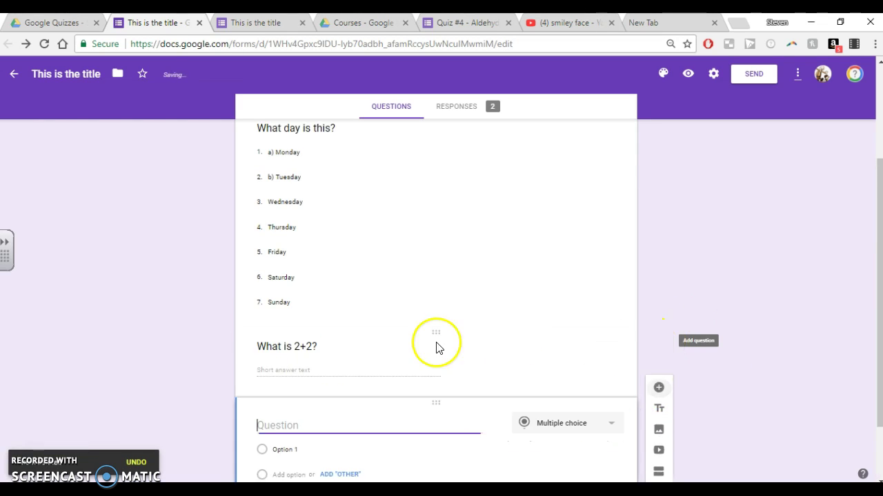
click(549, 427)
click(571, 202)
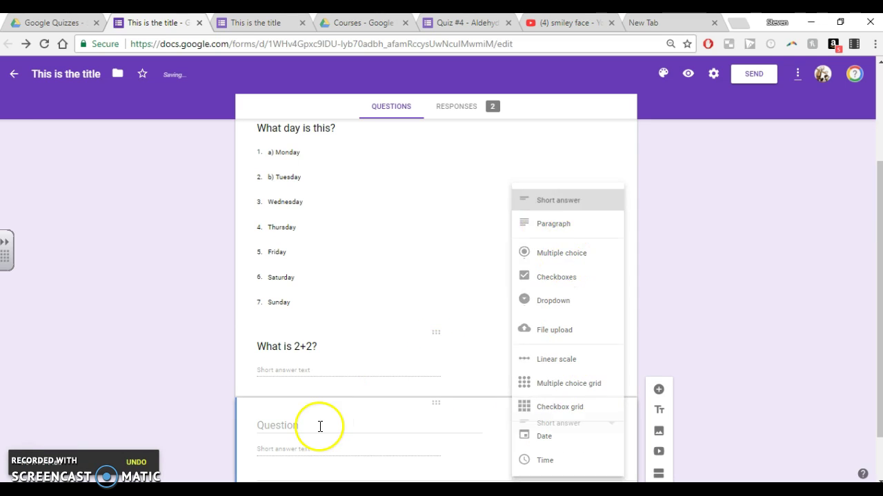
click(310, 428)
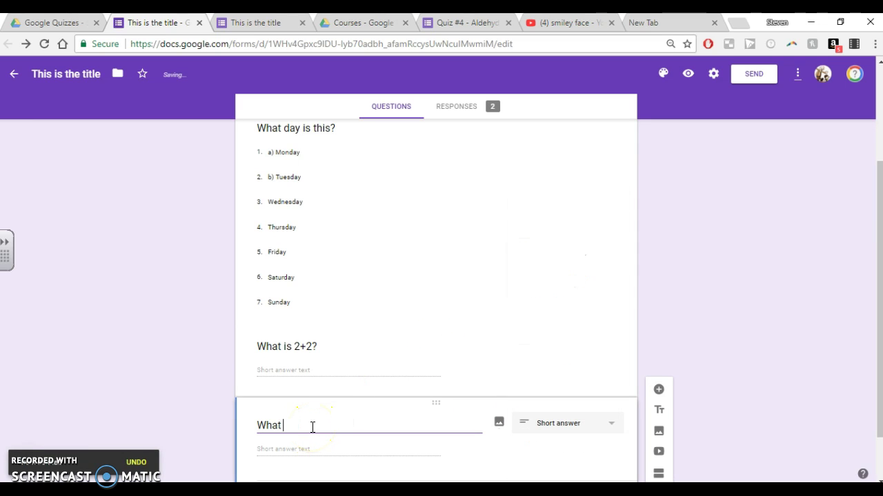
text(the last month?)
scroll(315, 437, down, 1)
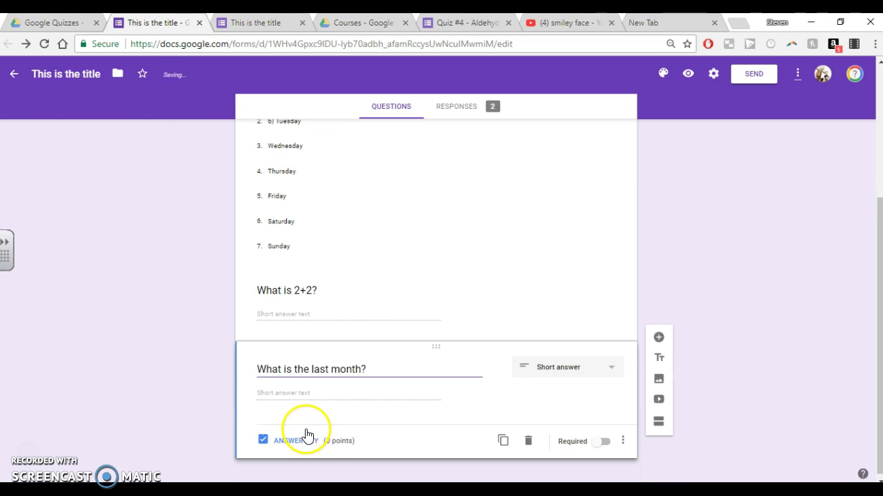
- Set "december" as the correct answer to the last-month question, mark all other answers incorrect, and return to editing the question
click(324, 439)
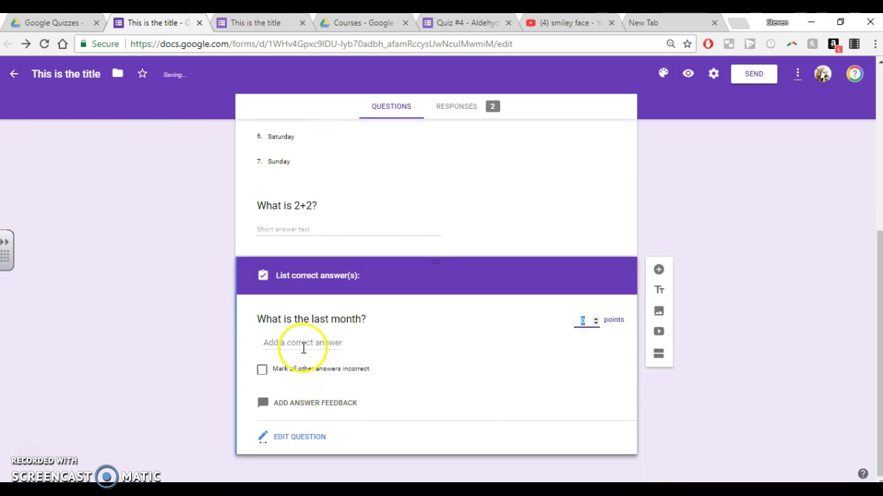
click(302, 343)
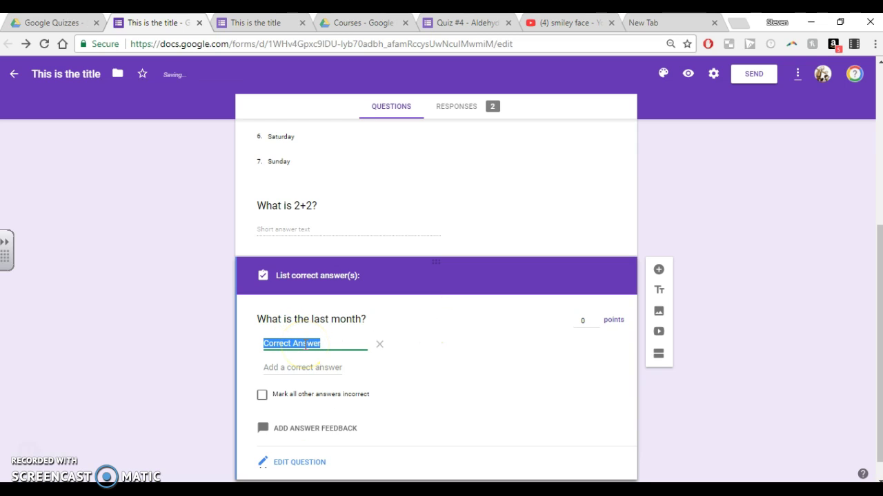
text(december)
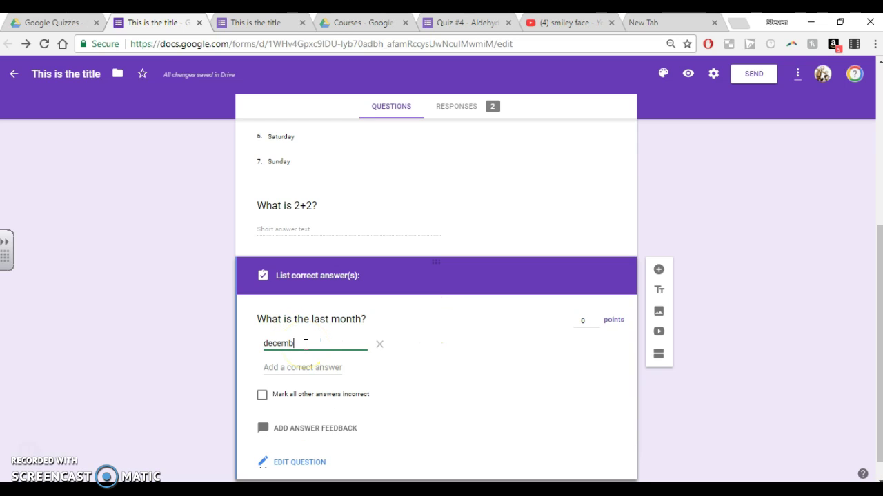
key(Tab)
key(Tab)
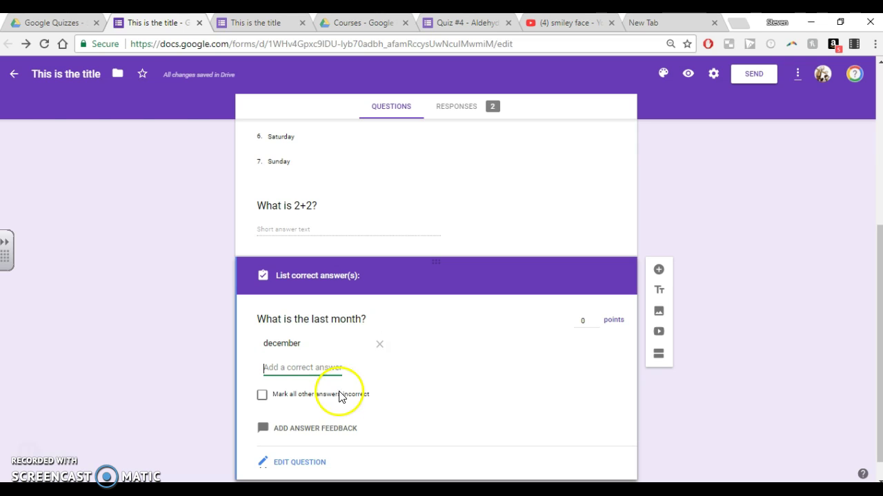
click(262, 399)
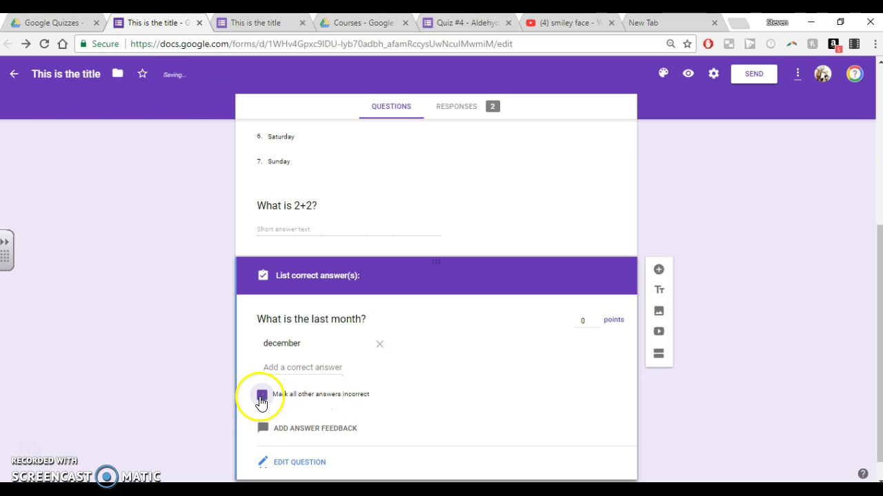
click(297, 463)
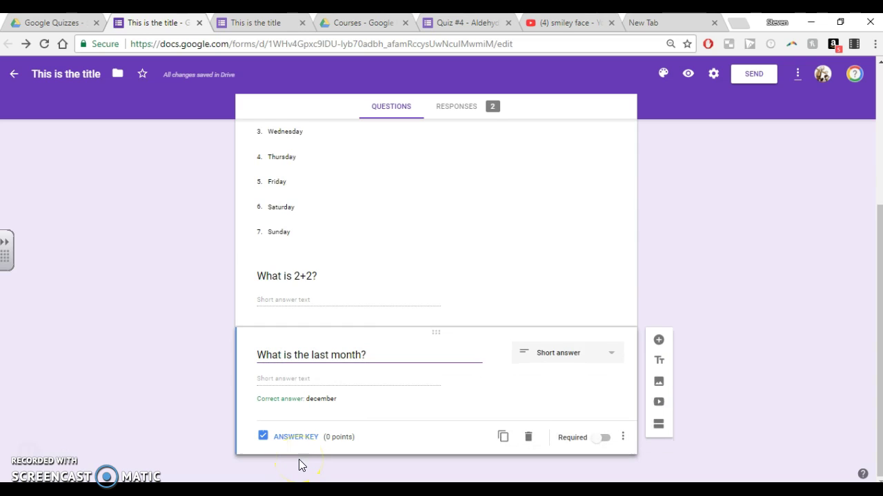
- Reopen the answer key of the "What is the last month?" question
click(266, 436)
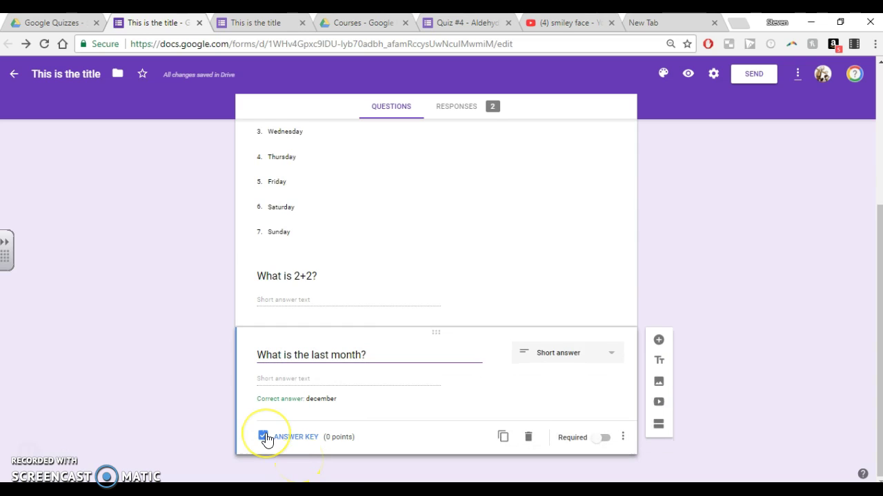